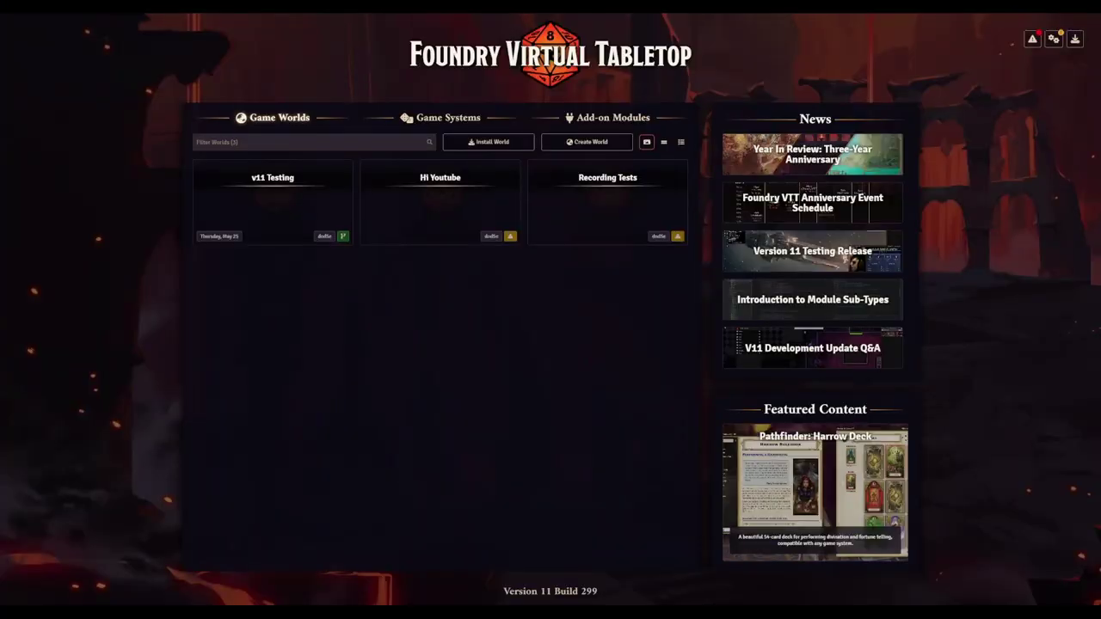
- Browse the installed game systems and add-on modules on the setup screen
click(430, 120)
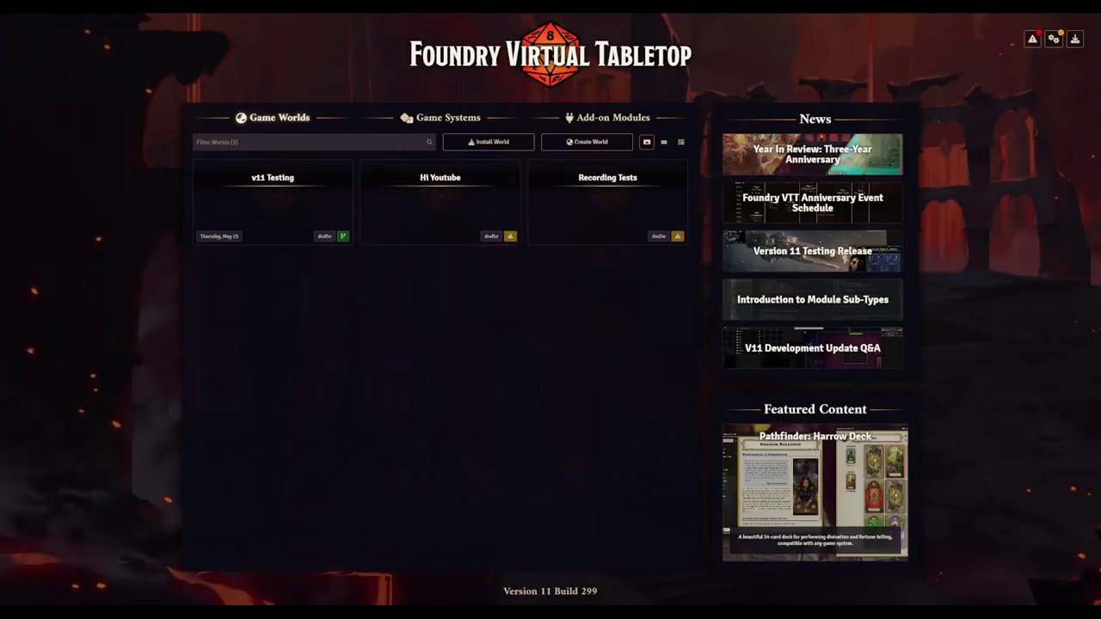
click(430, 119)
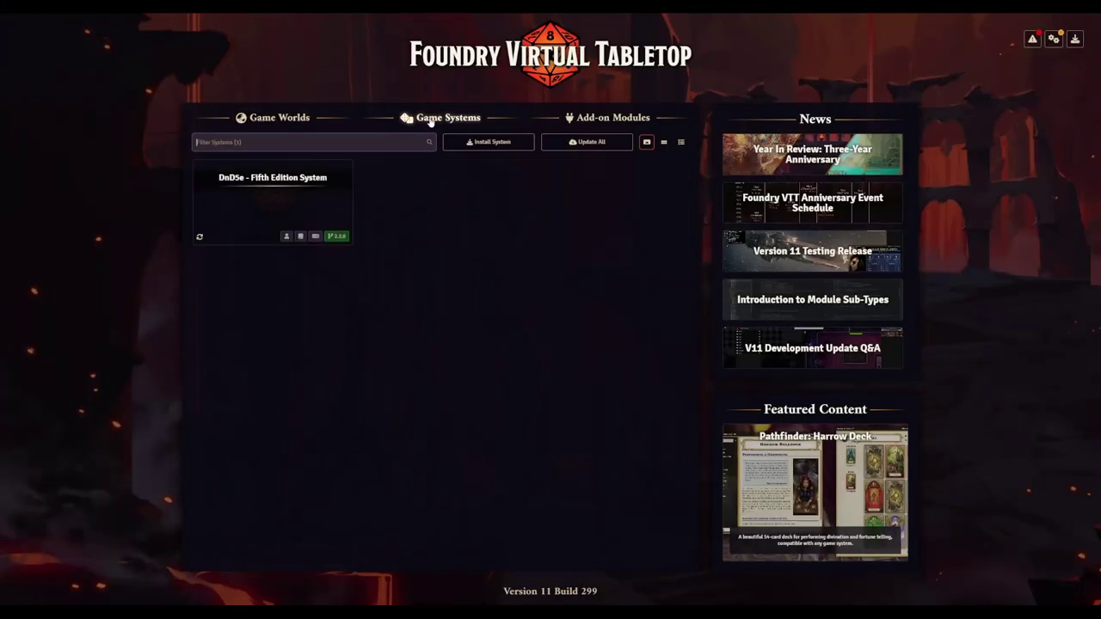
click(594, 118)
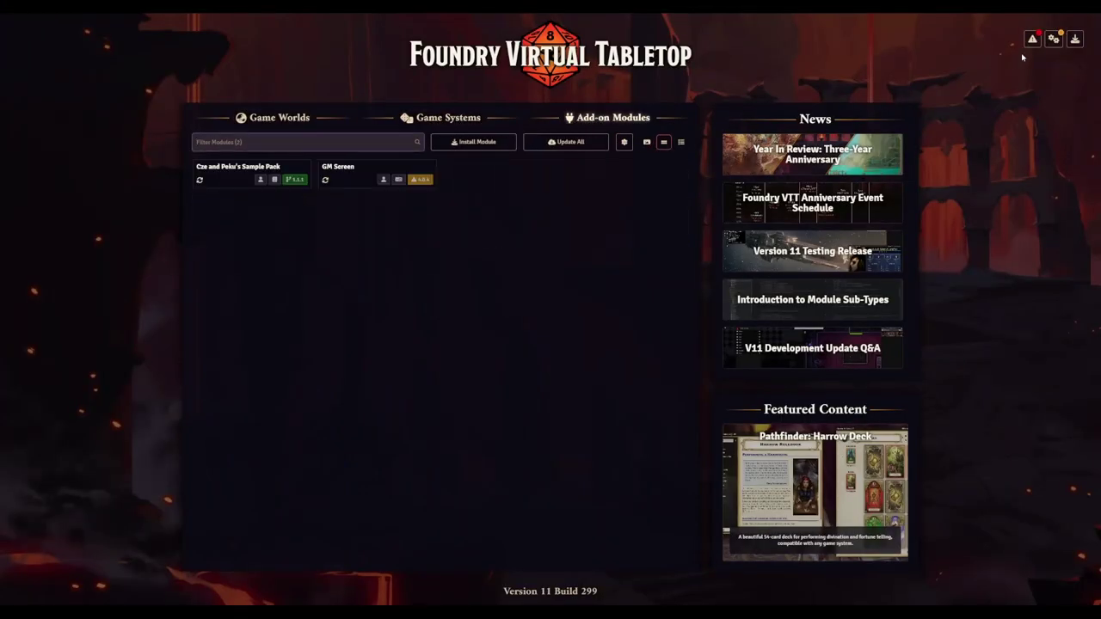
- Review the package warnings, then bring up Application Configuration and scroll its settings
click(1032, 40)
click(1068, 68)
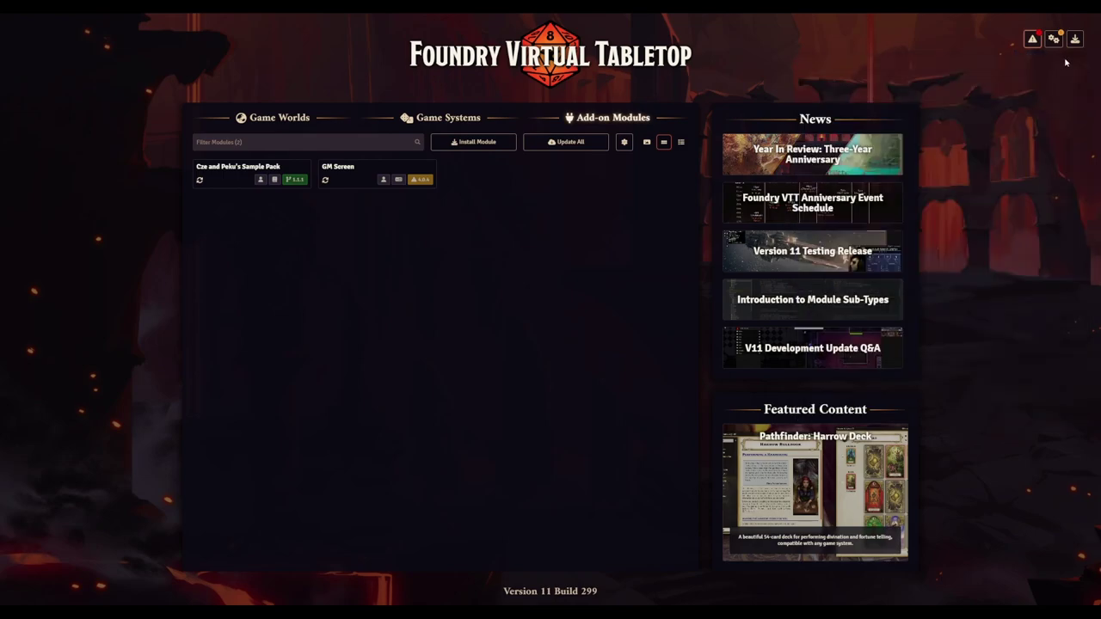
click(1054, 40)
scroll(473, 148, down, 3)
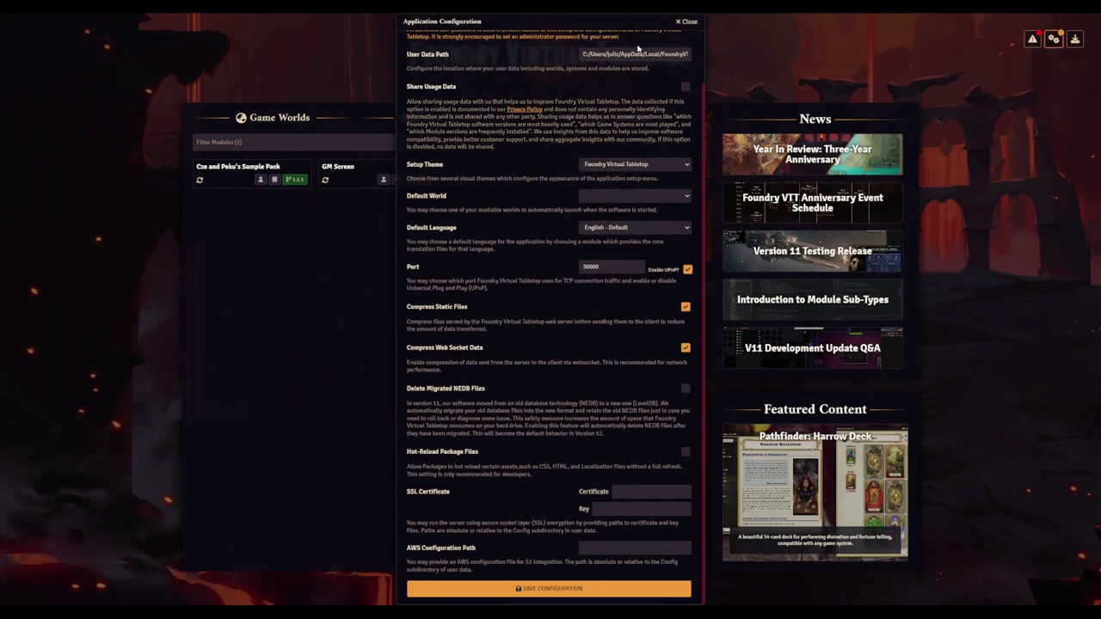
- Close Application Configuration and check for software updates
click(687, 22)
click(1075, 41)
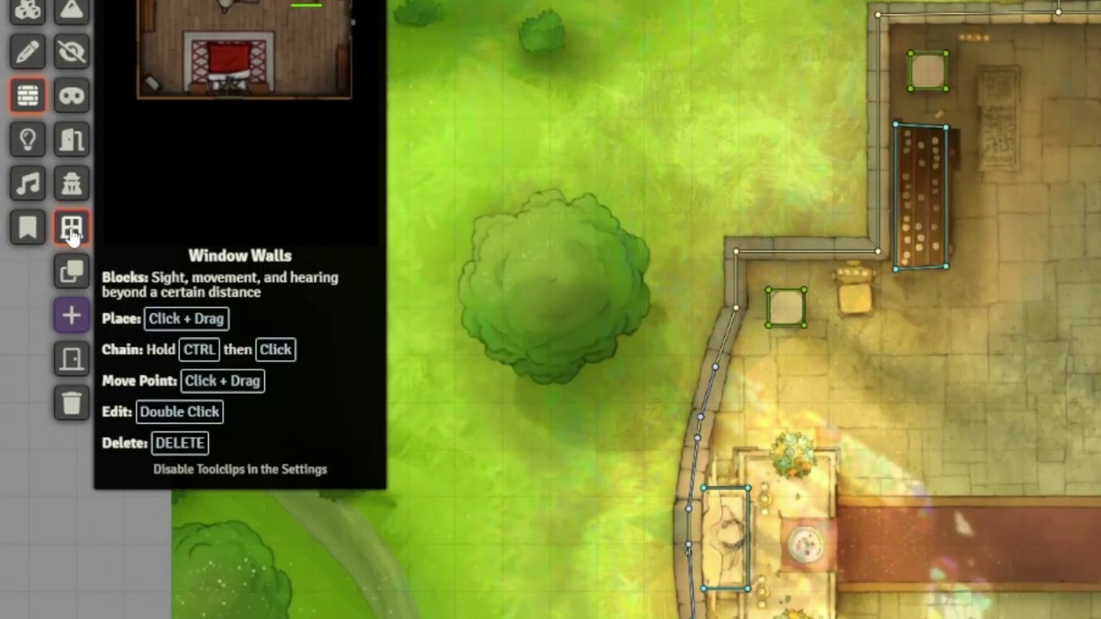
- Draw a window wall down from the tree with Proximity 20 light and sight restriction, then nudge the token right
drag(576, 286, 570, 569)
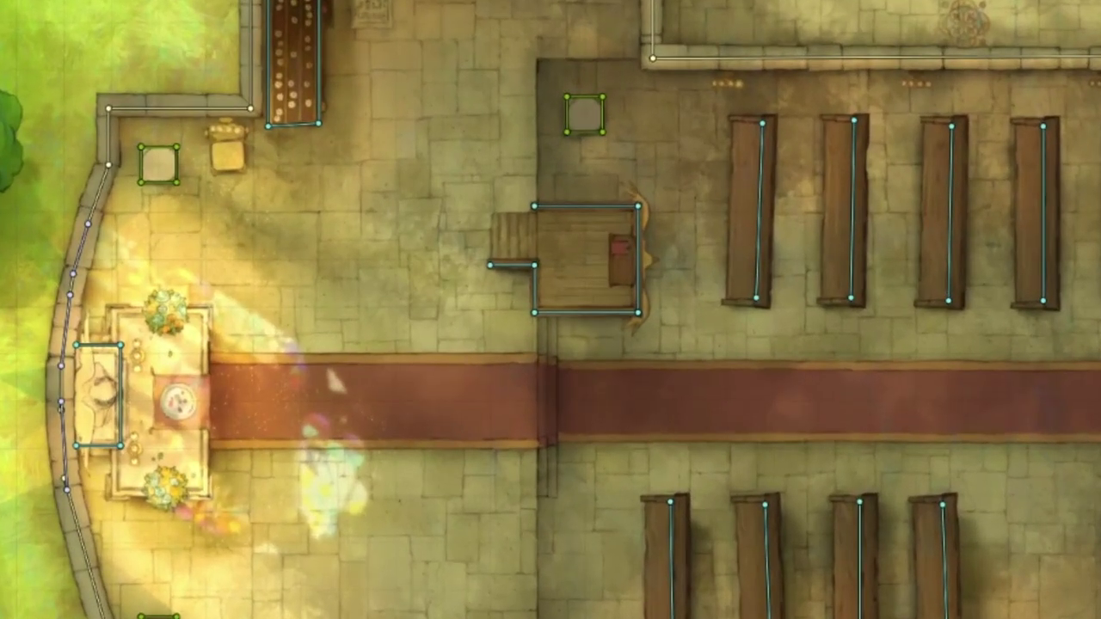
double_click(569, 550)
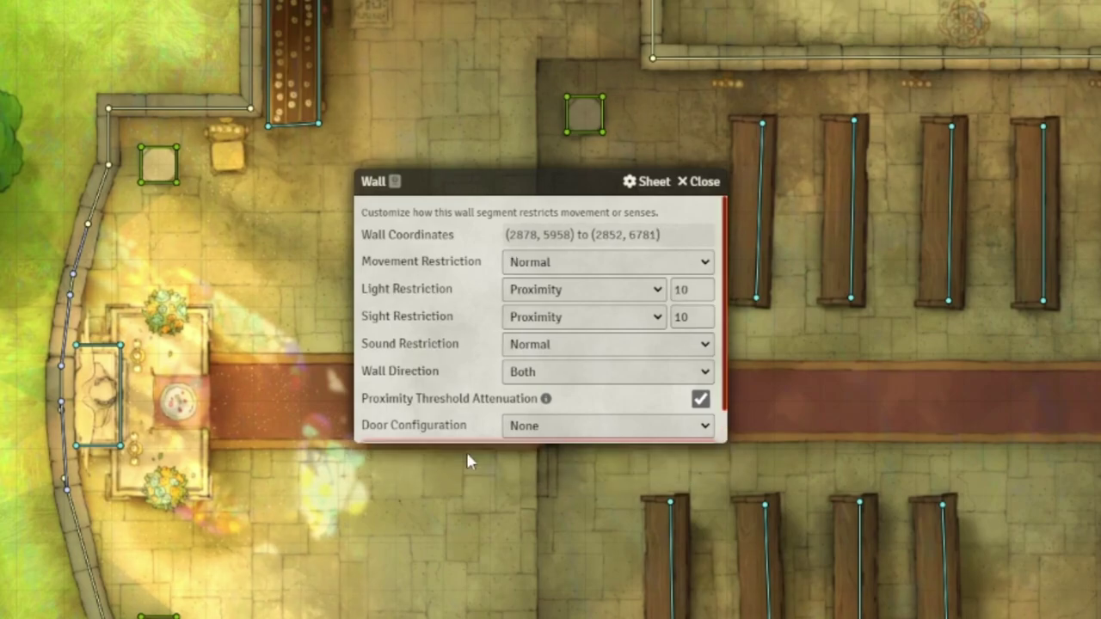
click(467, 456)
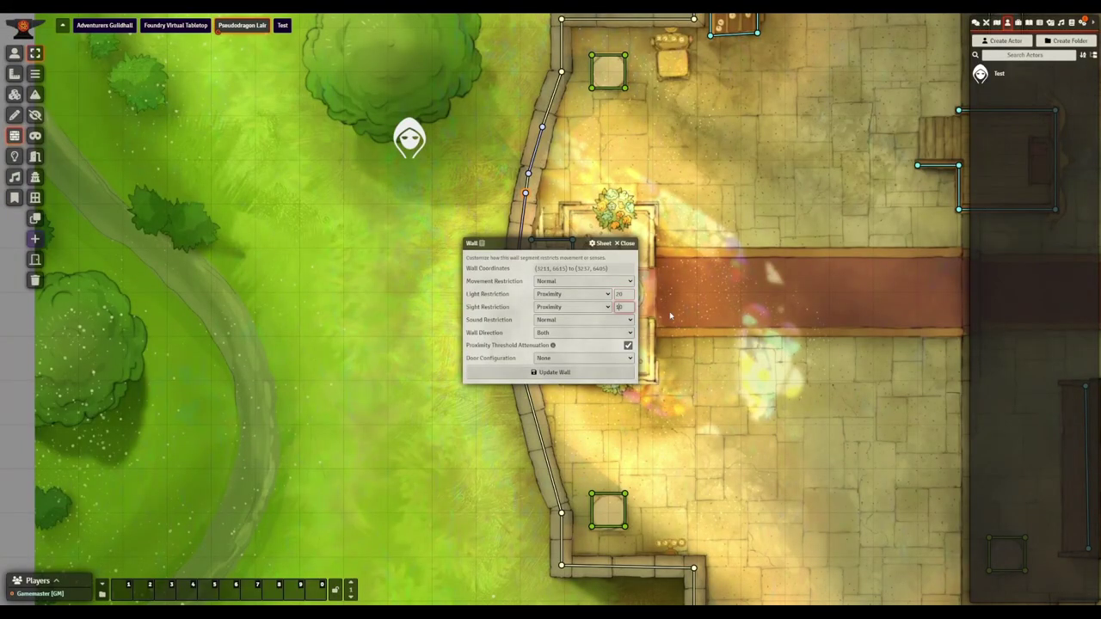
click(573, 370)
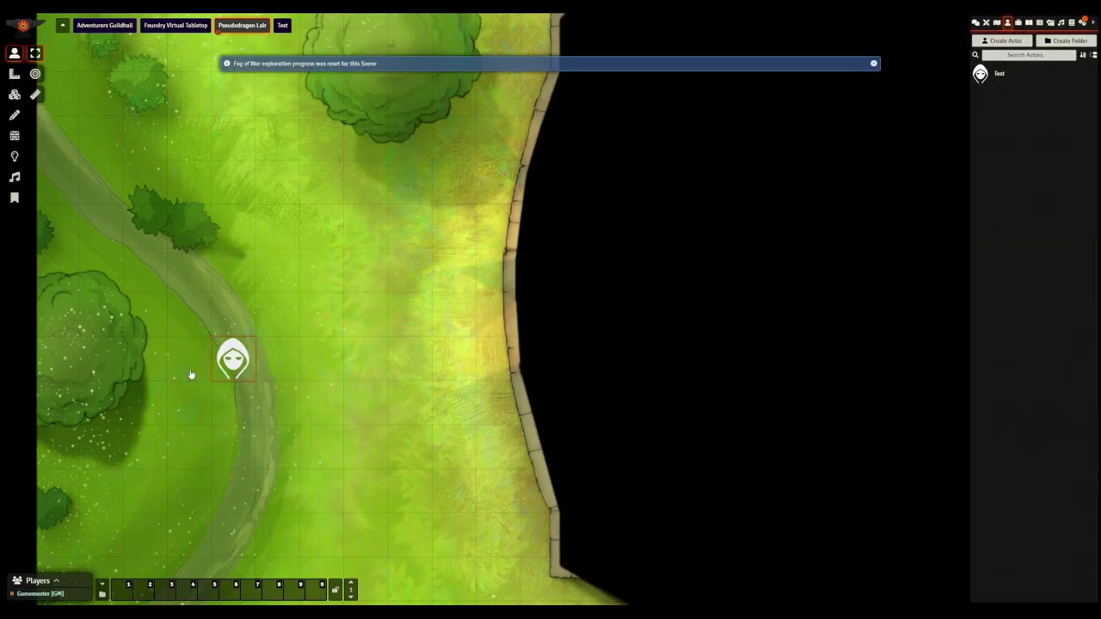
key(Right)
key(Right)
key(Right)
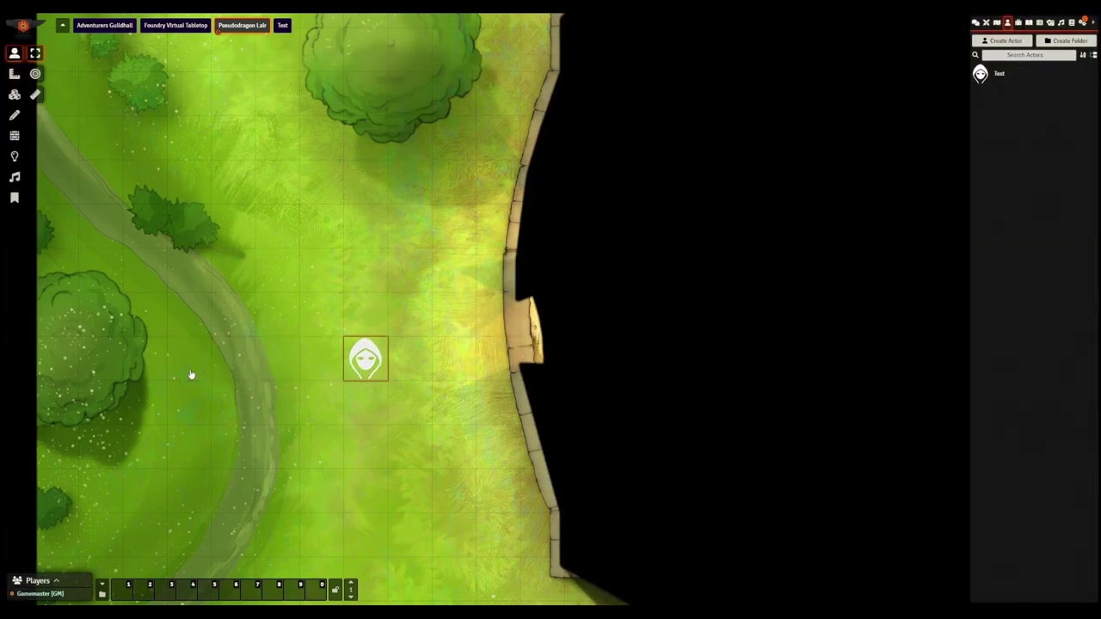
- Move the token to the window opening and change the test wall's door type to Door
key(Right)
key(Right)
key(Right)
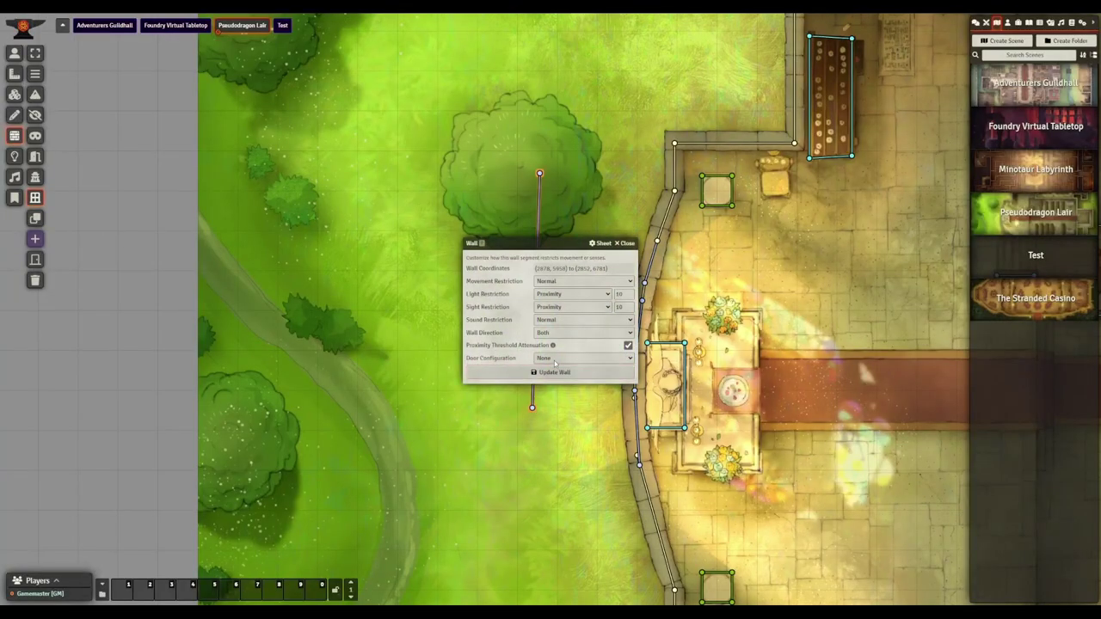
click(555, 359)
click(549, 377)
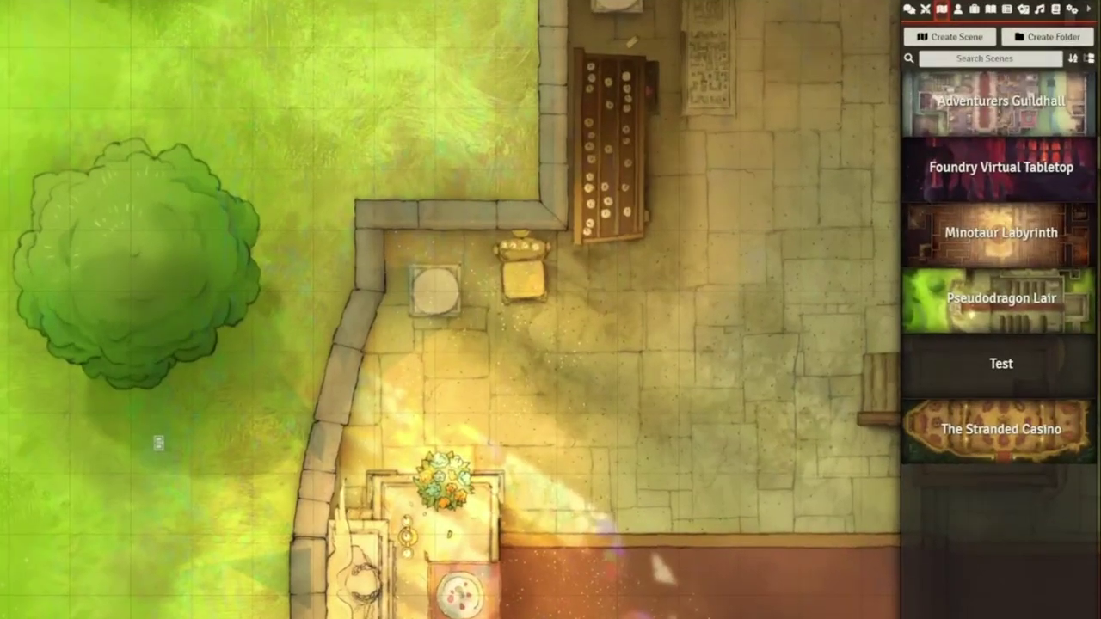
- Search the compendium packs for 'mo' and open Monsters (SRD)
click(1056, 8)
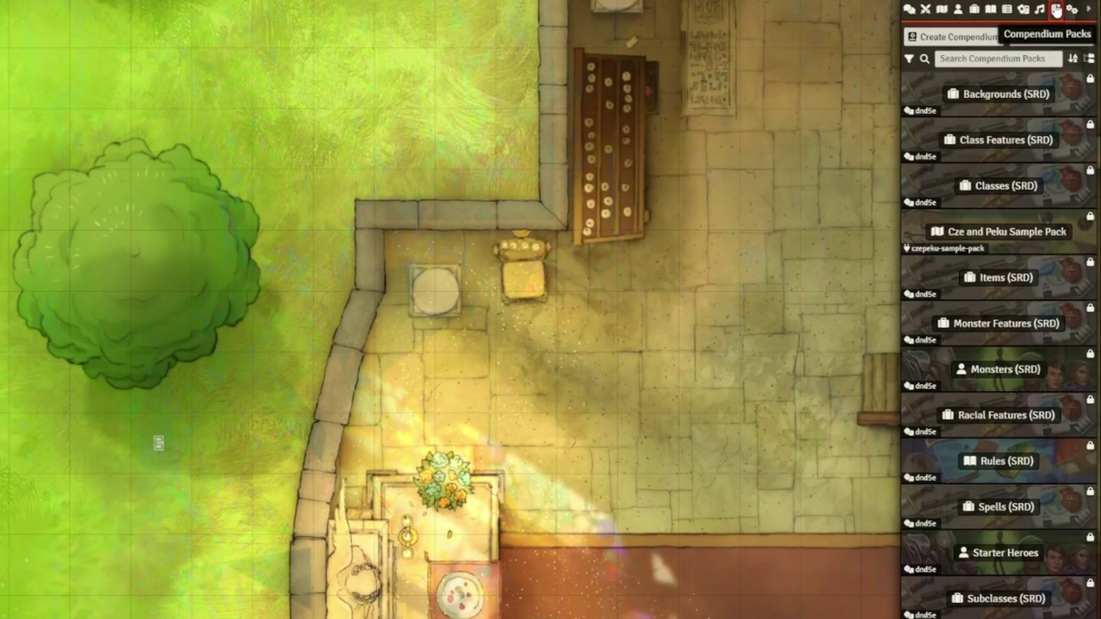
click(987, 59)
text(dnd)
key(BackSpace)
key(BackSpace)
key(BackSpace)
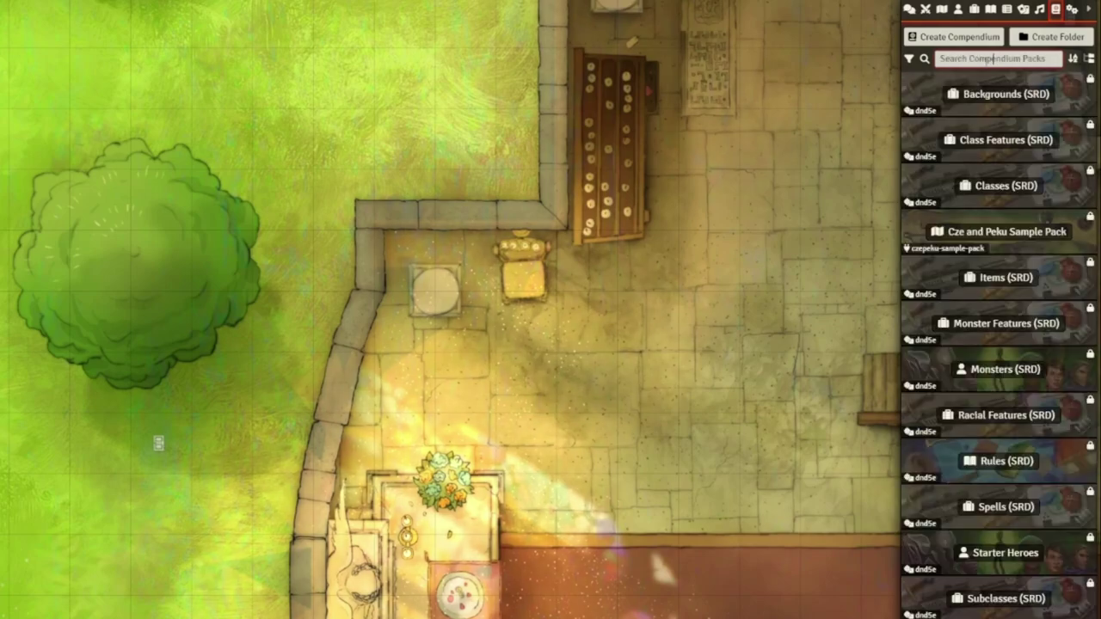
text(monster)
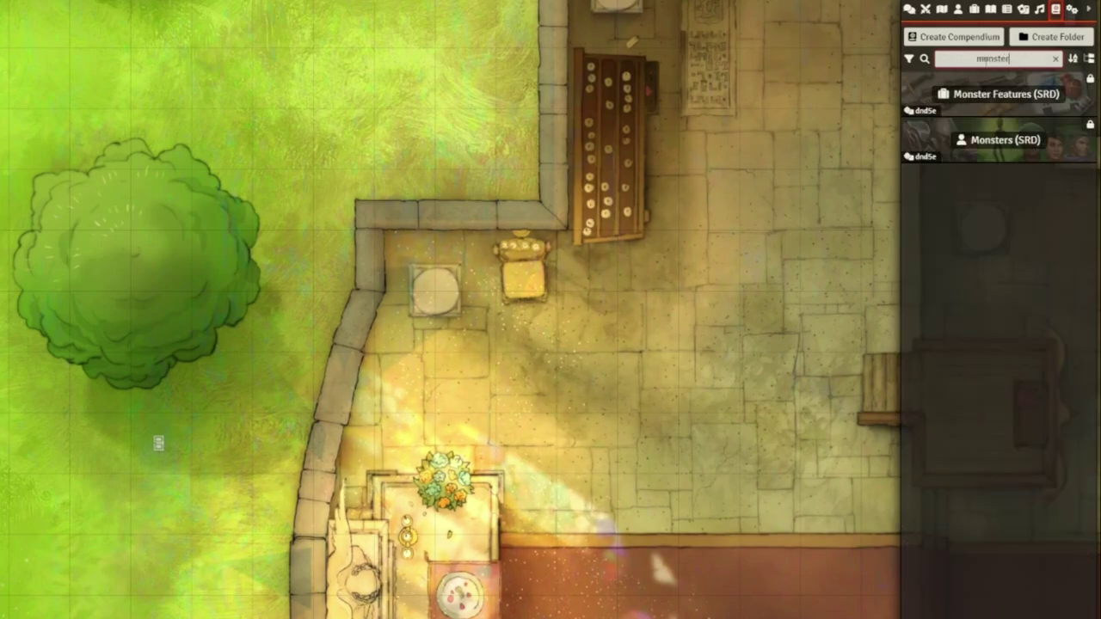
click(987, 133)
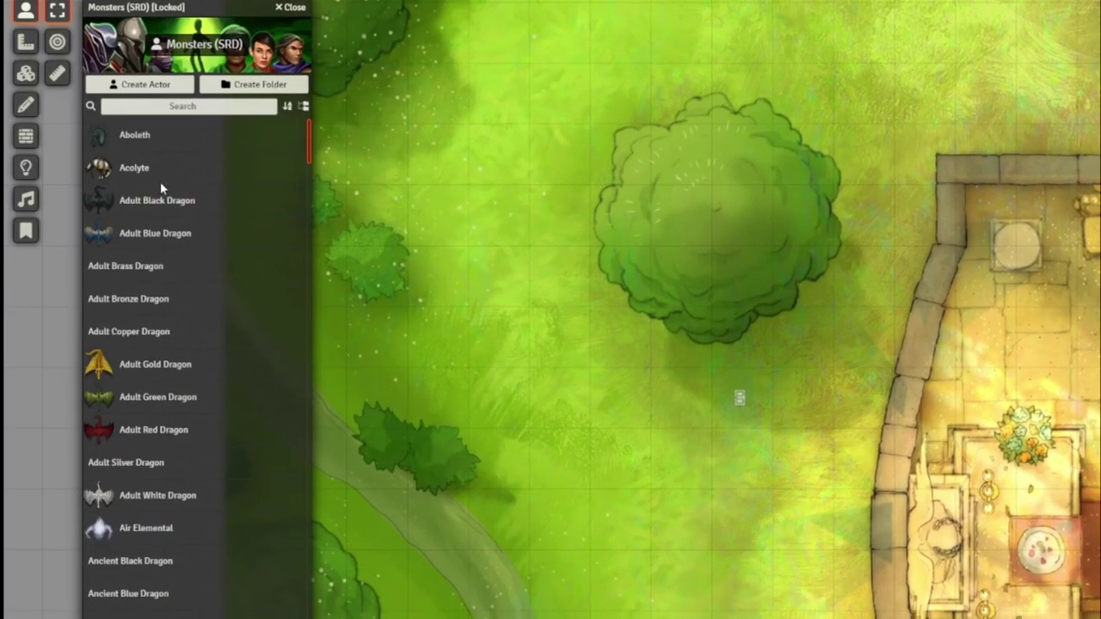
- Filter monsters by 'dragon' and open the Black Dragon Wyrmling and Pseudodragon entries
click(200, 105)
text(dragon)
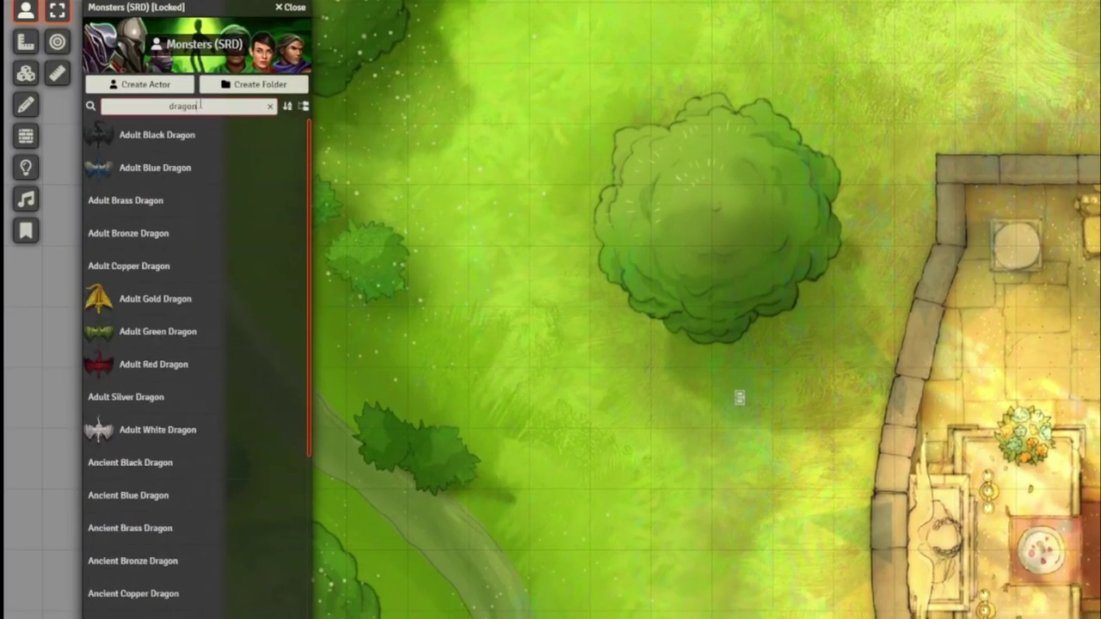
scroll(181, 265, down, 5)
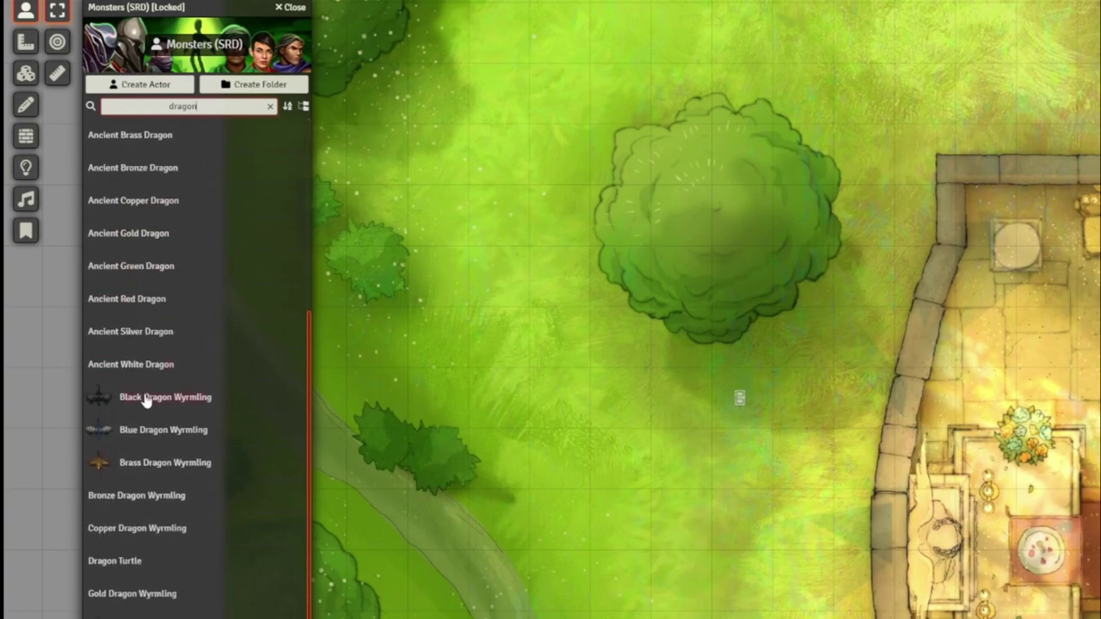
click(151, 408)
scroll(150, 408, down, 5)
click(137, 368)
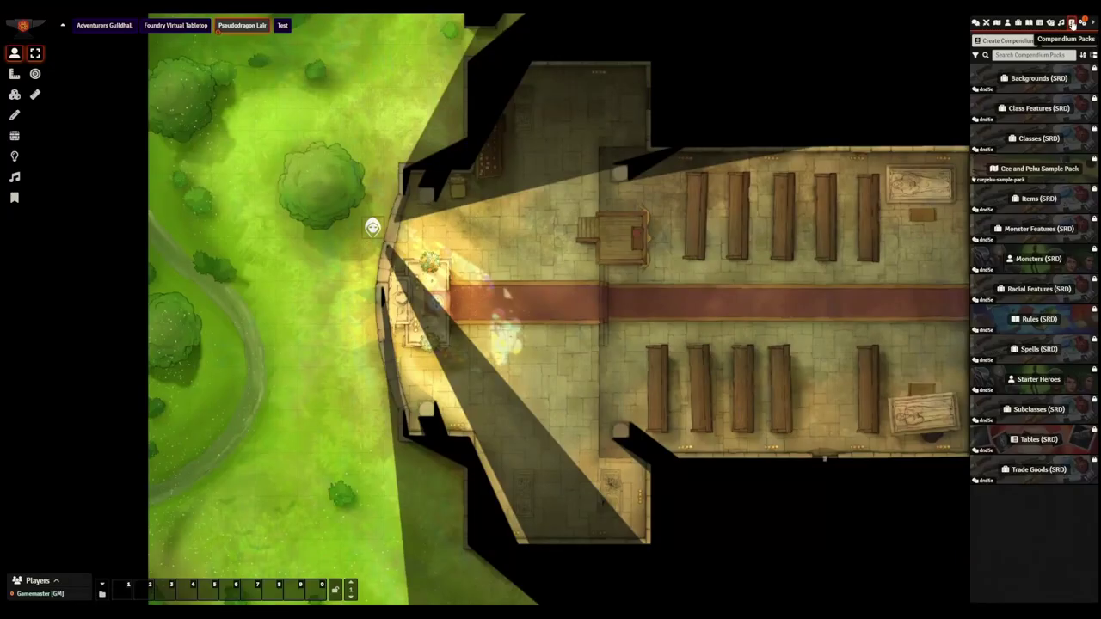
- Open Backgrounds (SRD), then Class Features (SRD), and display the Blessed Healer entry
click(1024, 82)
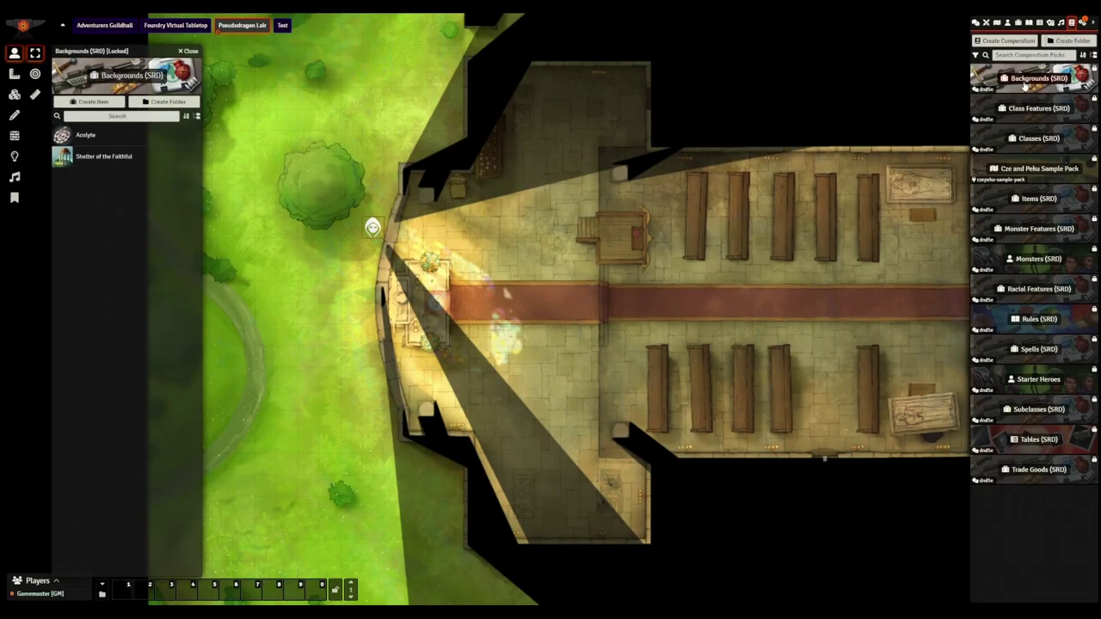
click(1032, 109)
scroll(108, 253, down, 4)
click(87, 288)
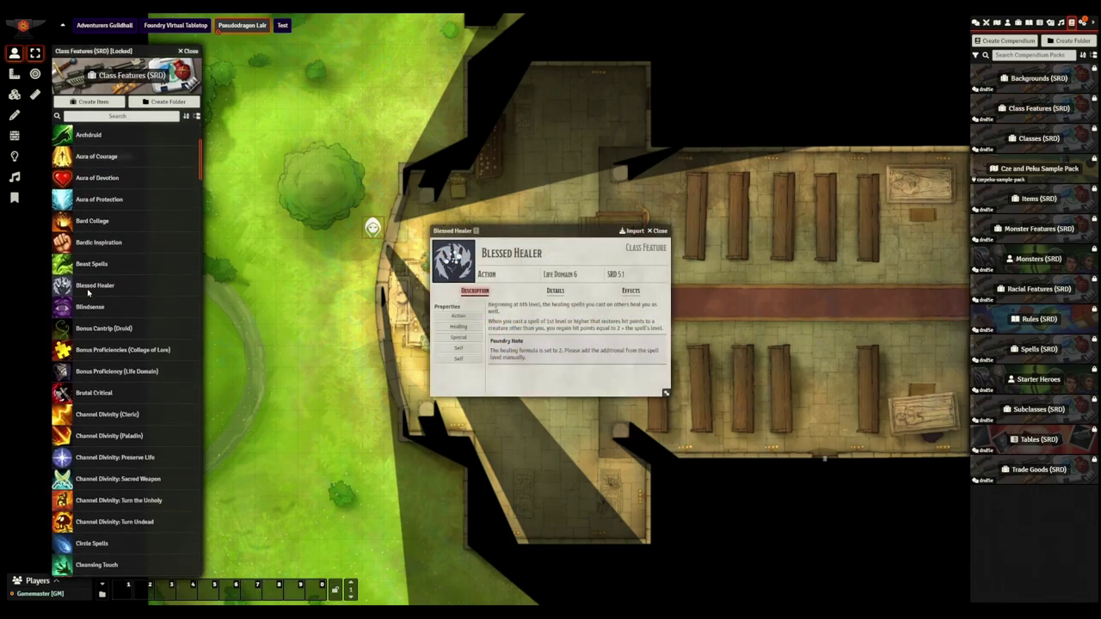